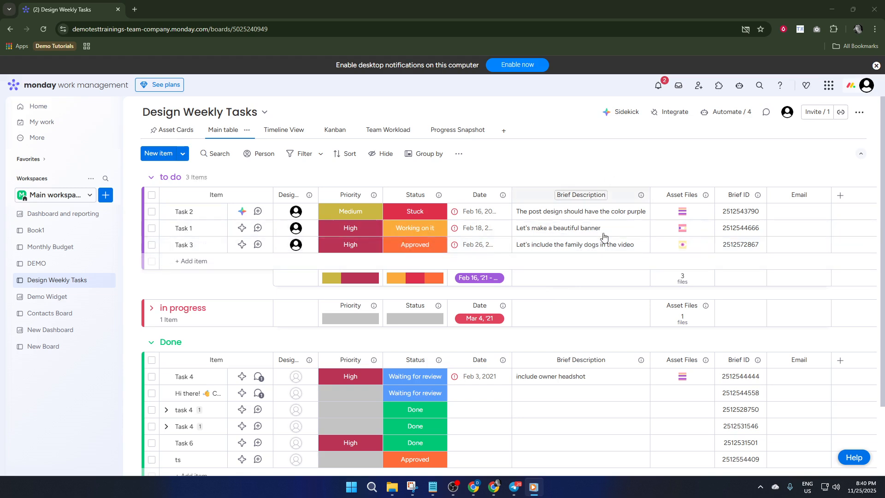
# Open the automations of the Design Weekly Tasks board and start creating a new automation from scratch.
pyautogui.click(730, 112)
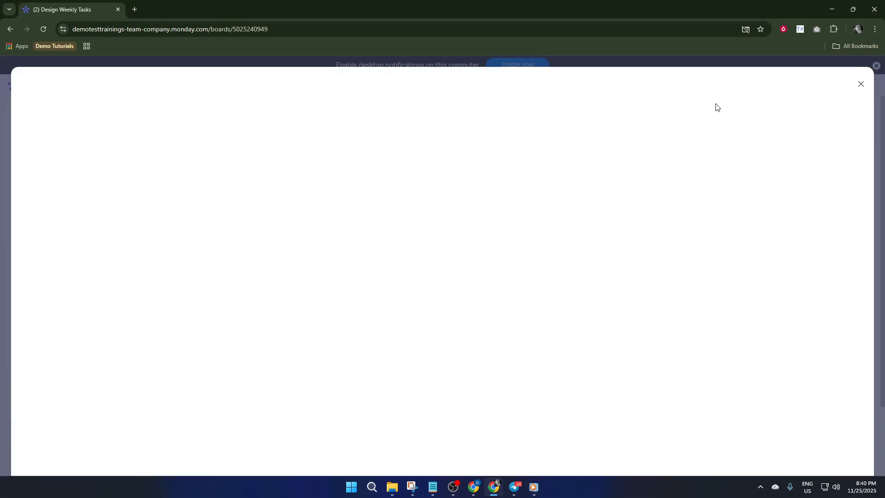
pyautogui.click(853, 87)
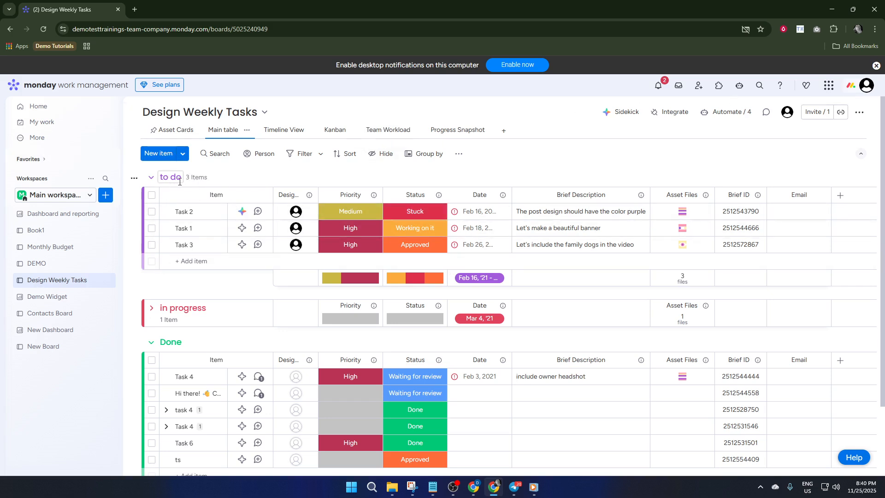
pyautogui.click(716, 117)
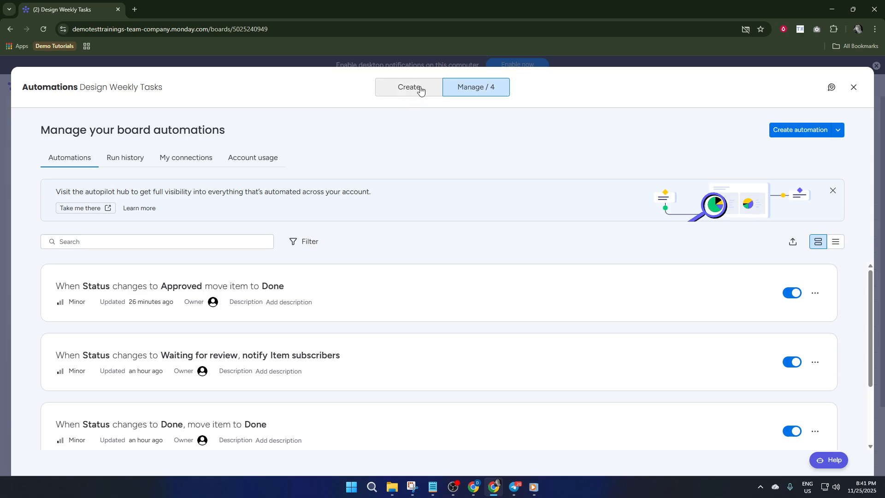
pyautogui.click(419, 90)
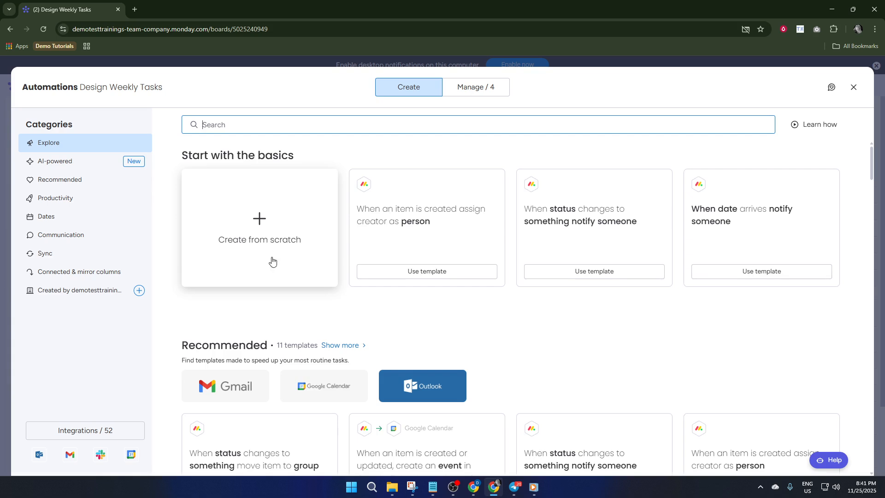
pyautogui.scroll(-2, 271, 256)
pyautogui.scroll(1, 373, 257)
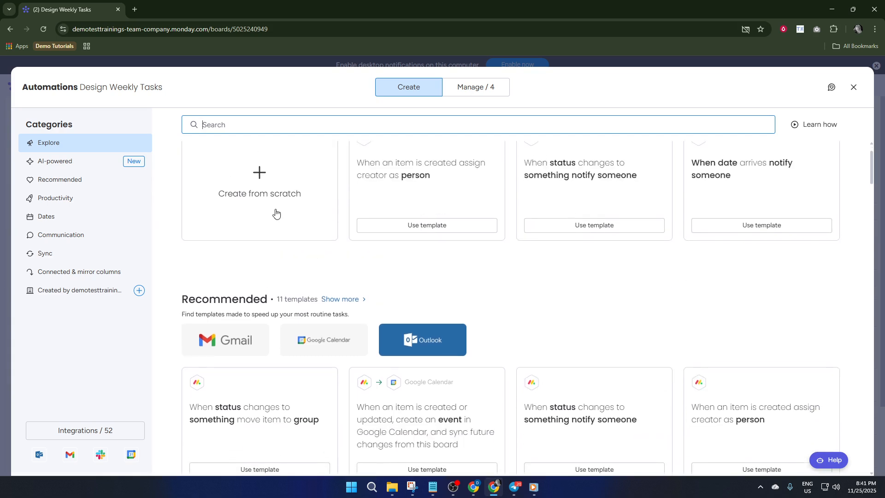
pyautogui.click(277, 212)
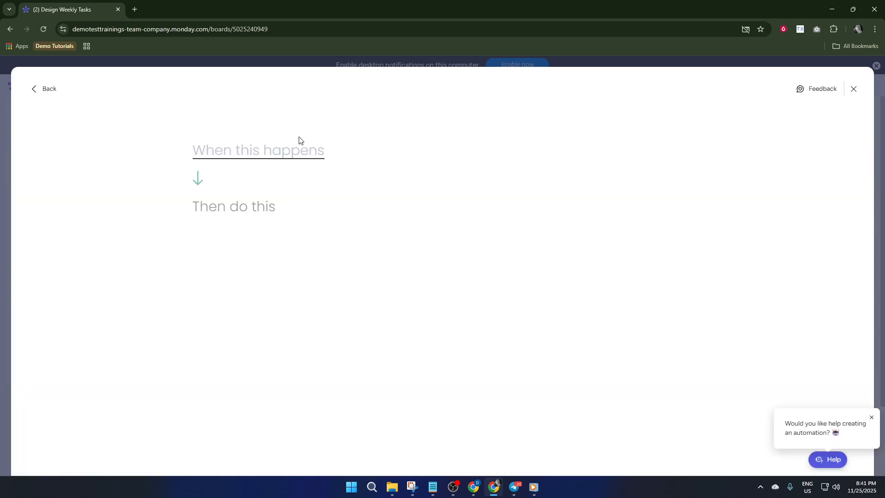
# Set the automation's trigger to a daily time period that recurs every 2 days.
pyautogui.click(260, 150)
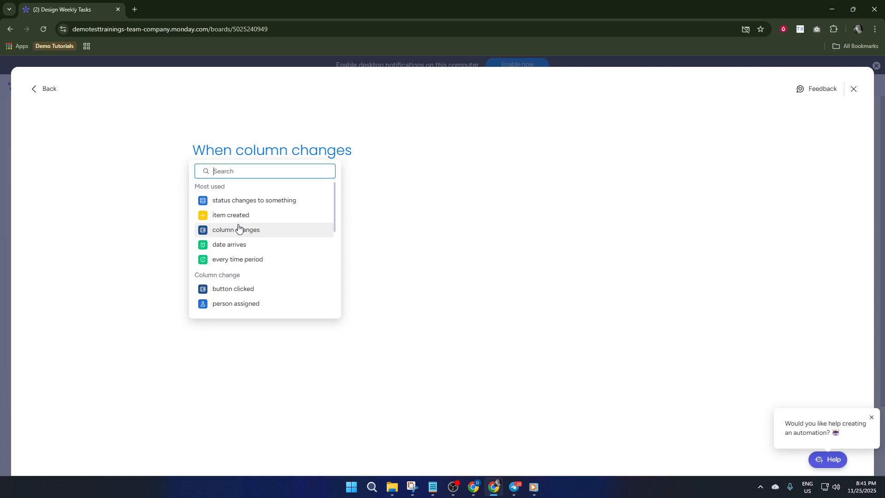
pyautogui.write('e')
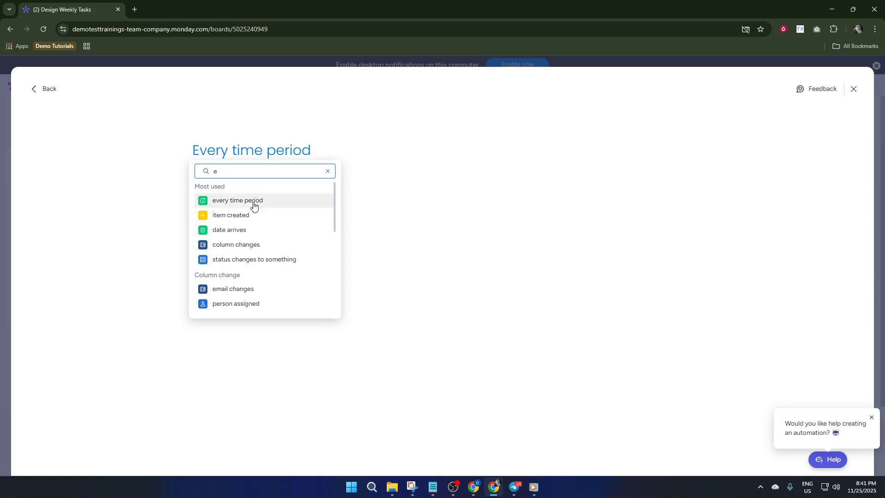
pyautogui.click(241, 202)
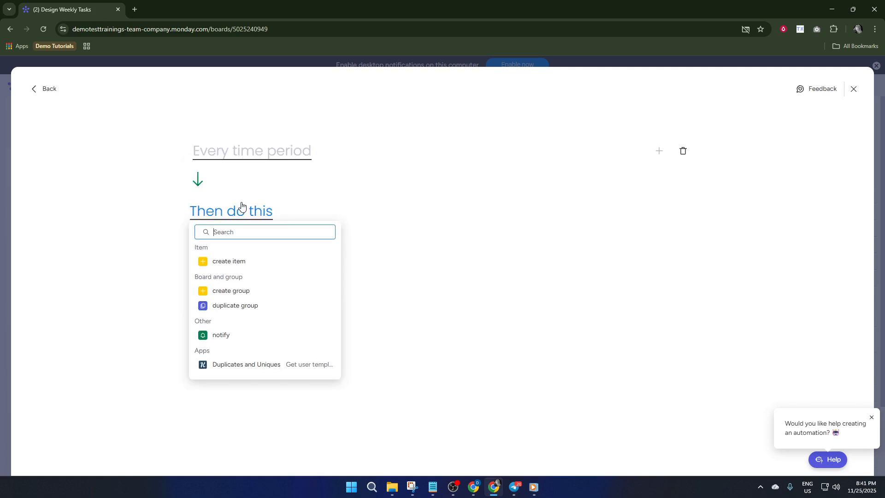
pyautogui.click(255, 154)
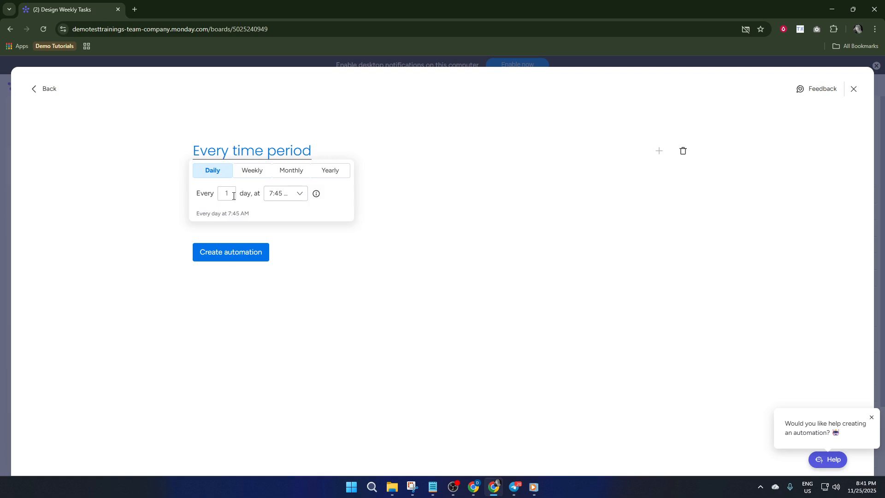
pyautogui.write('2')
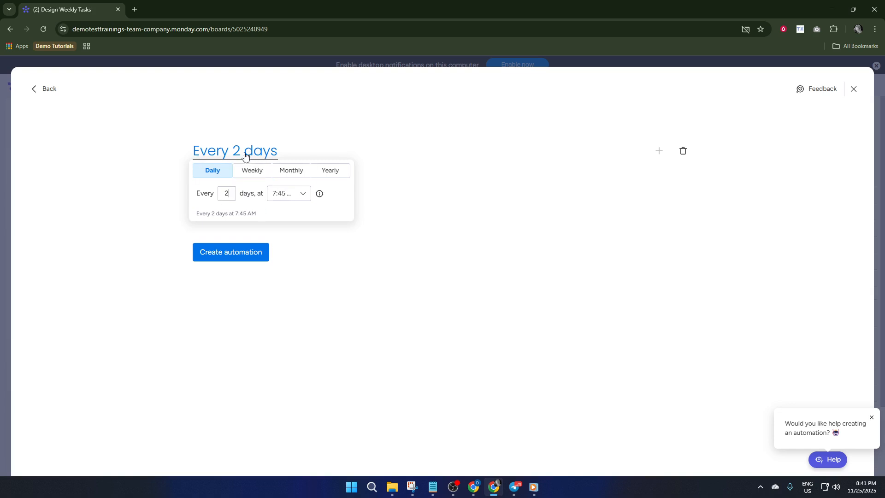
pyautogui.click(282, 130)
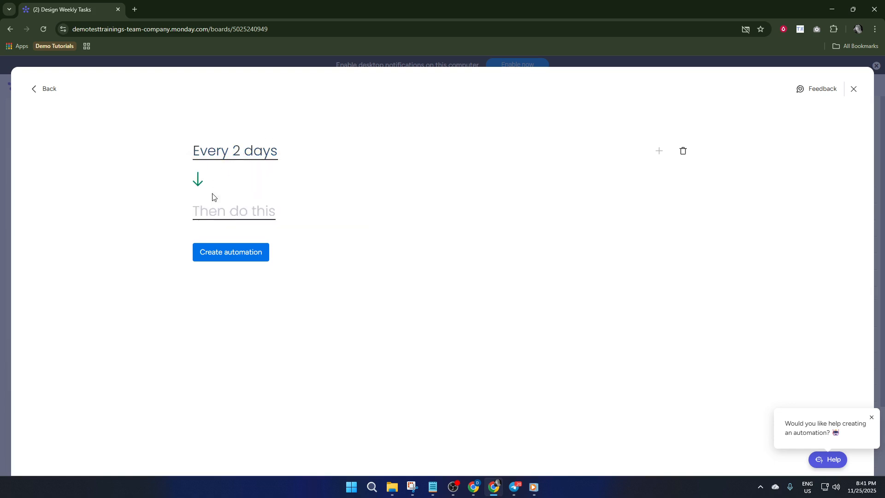
# Make the automation's action create an item named "New Task 1" with the first suggested person assigned as designer.
pyautogui.click(220, 210)
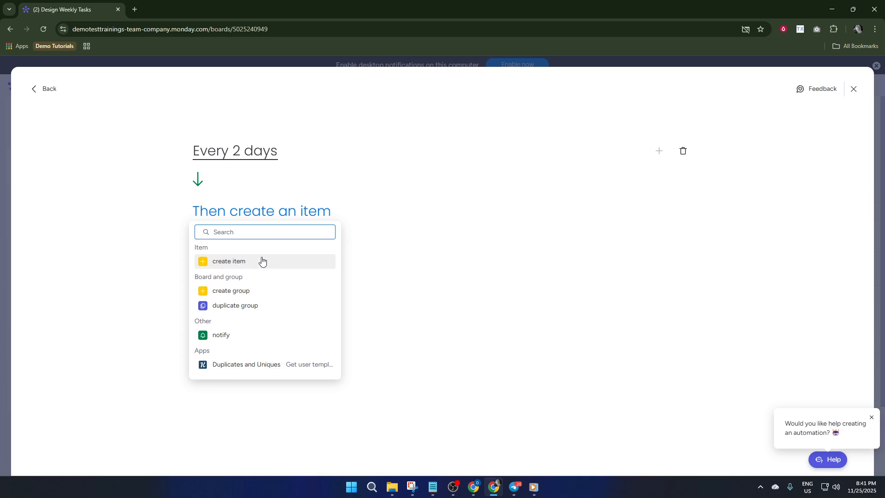
pyautogui.click(235, 262)
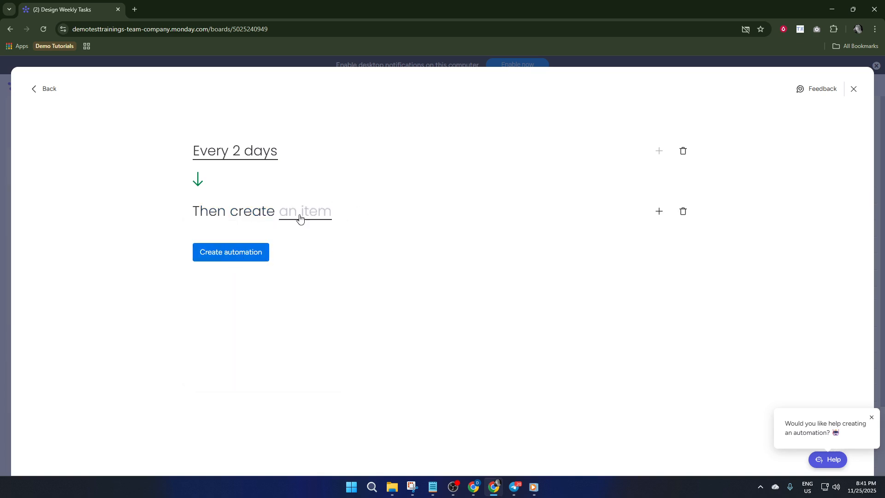
pyautogui.click(322, 216)
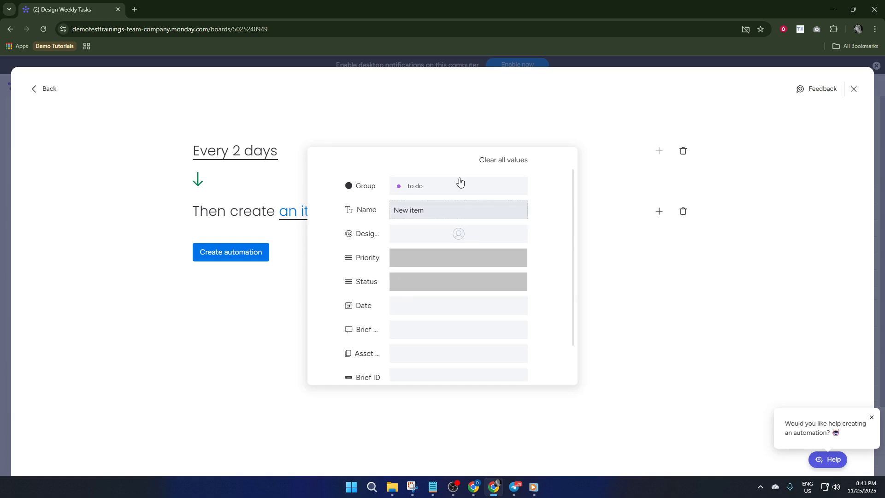
pyautogui.click(432, 213)
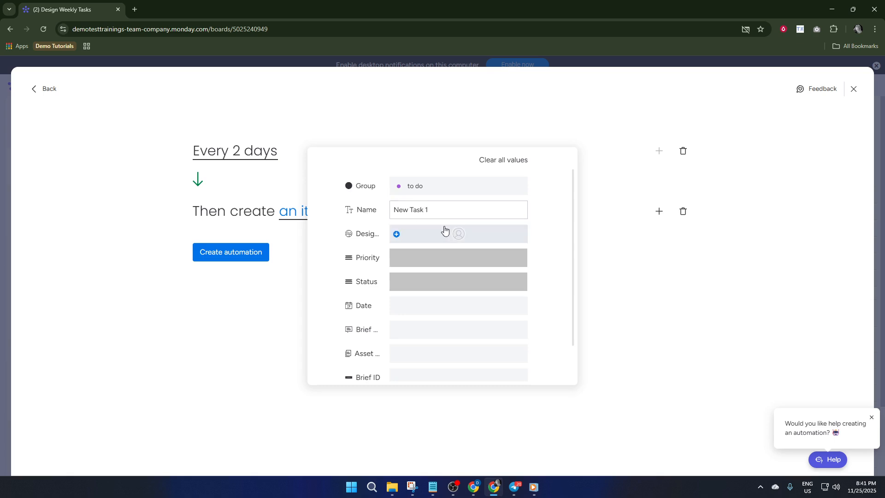
pyautogui.click(458, 233)
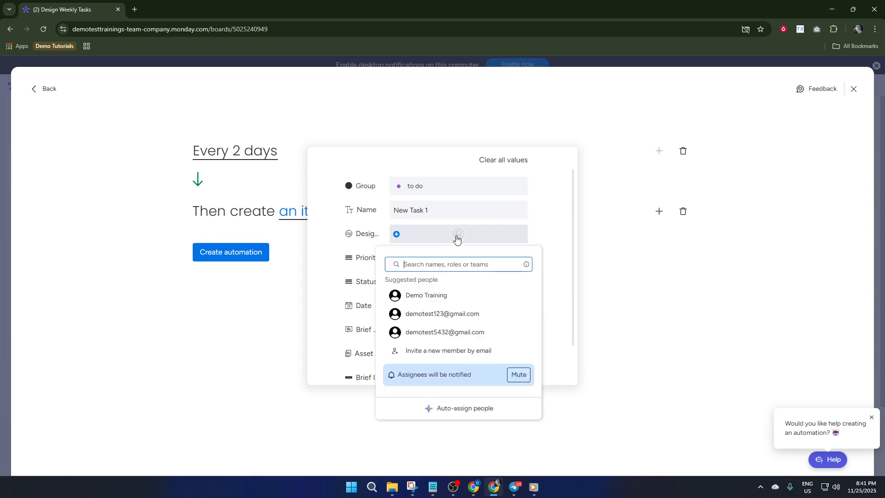
pyautogui.click(443, 297)
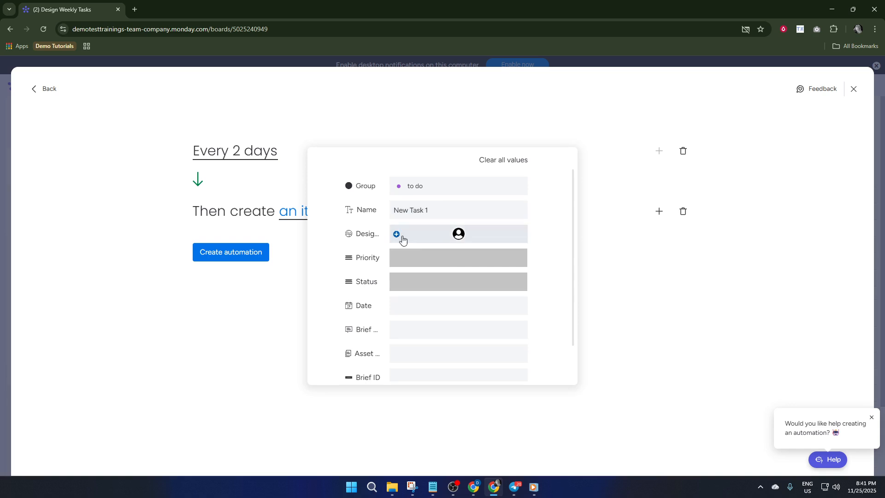
# Set the automated item's priority to Low and its status to Working on it.
pyautogui.click(441, 262)
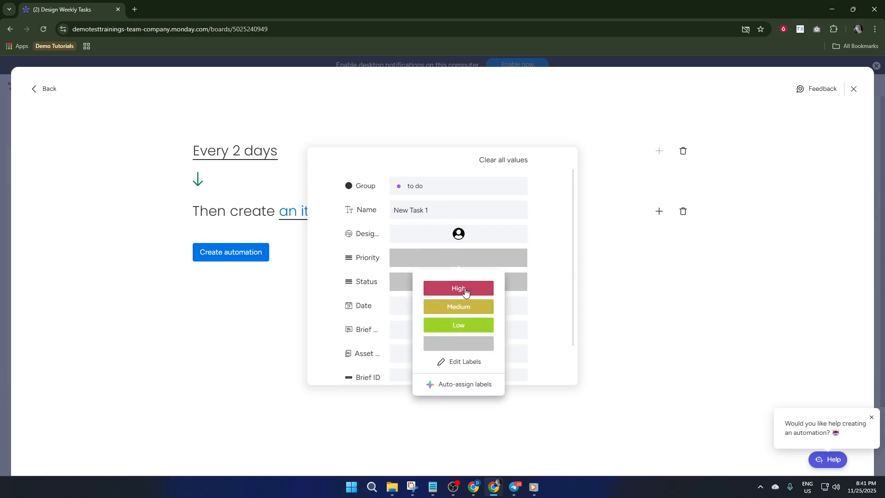
pyautogui.click(460, 326)
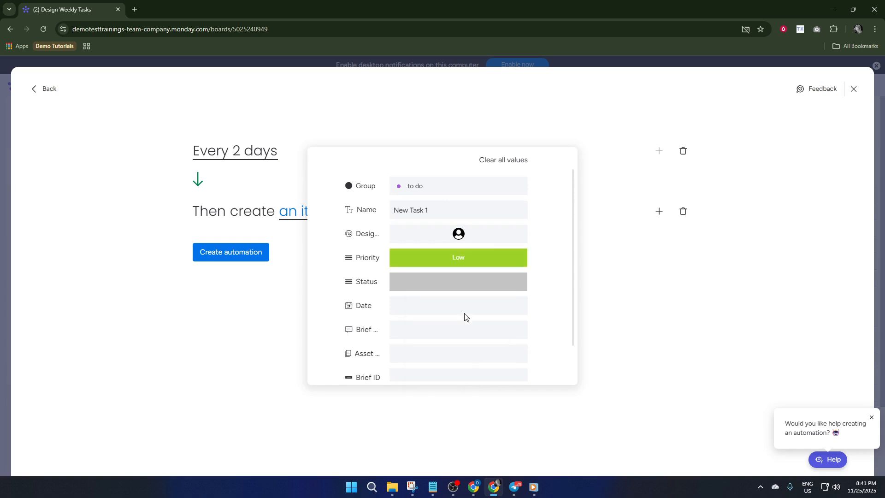
pyautogui.click(461, 284)
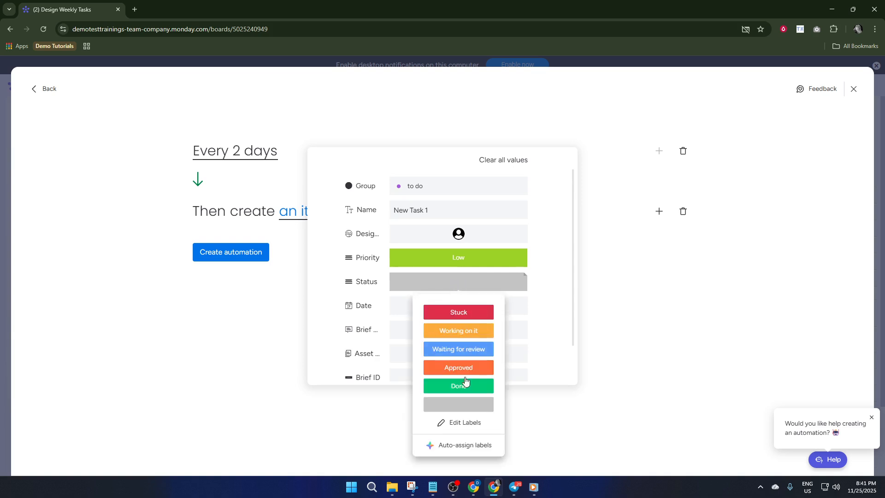
pyautogui.click(468, 332)
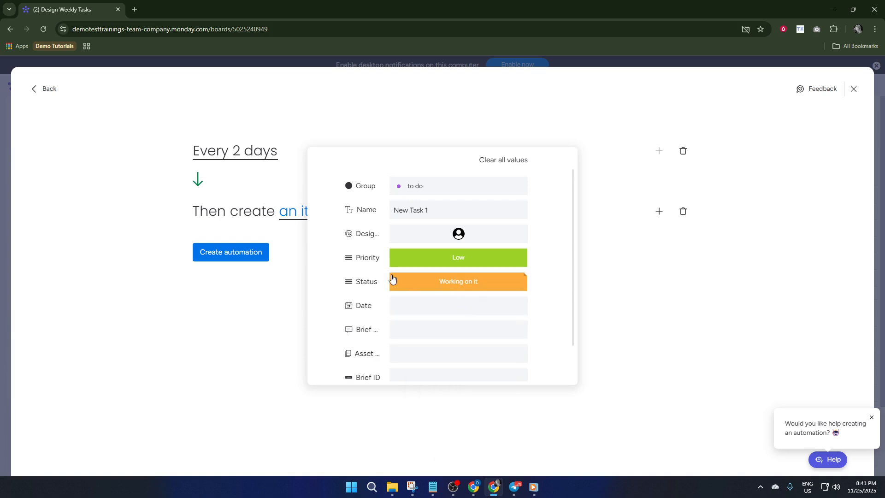
# Enter "new to do" as the automated item's brief description and view the source options for its asset files.
pyautogui.scroll(-2, 394, 282)
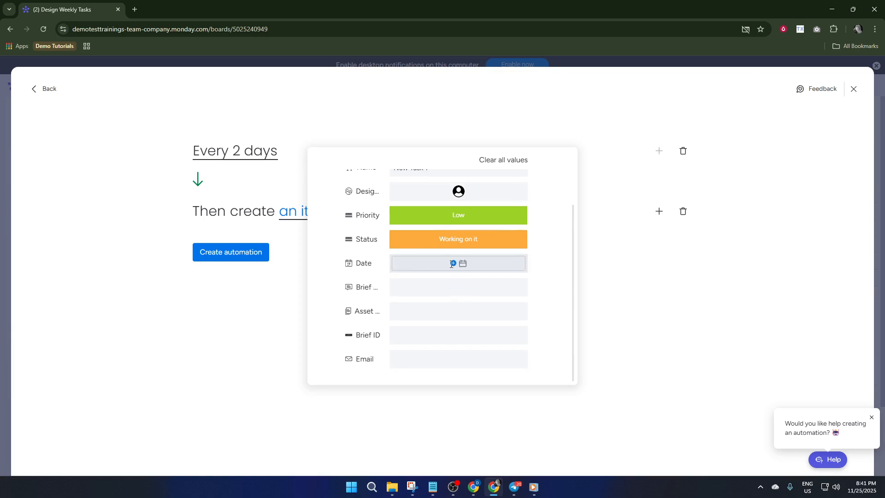
pyautogui.click(428, 287)
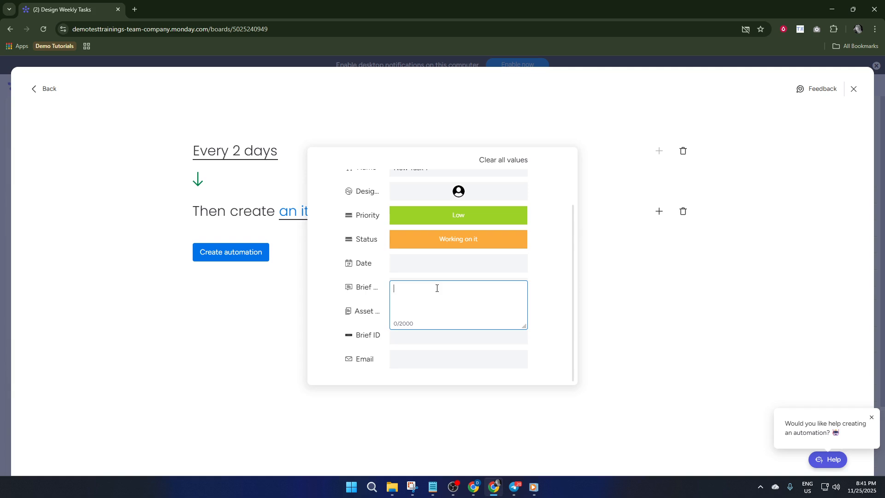
pyautogui.write('new to do')
pyautogui.click(538, 295)
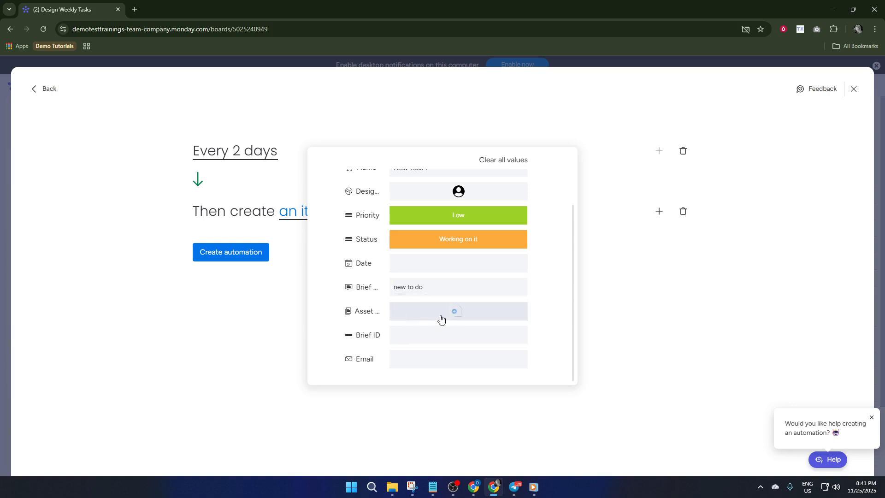
pyautogui.click(401, 314)
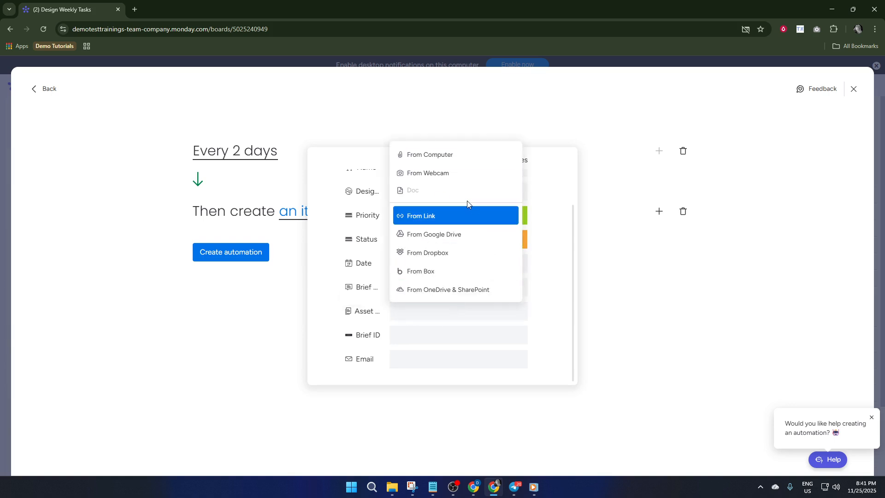
pyautogui.click(555, 310)
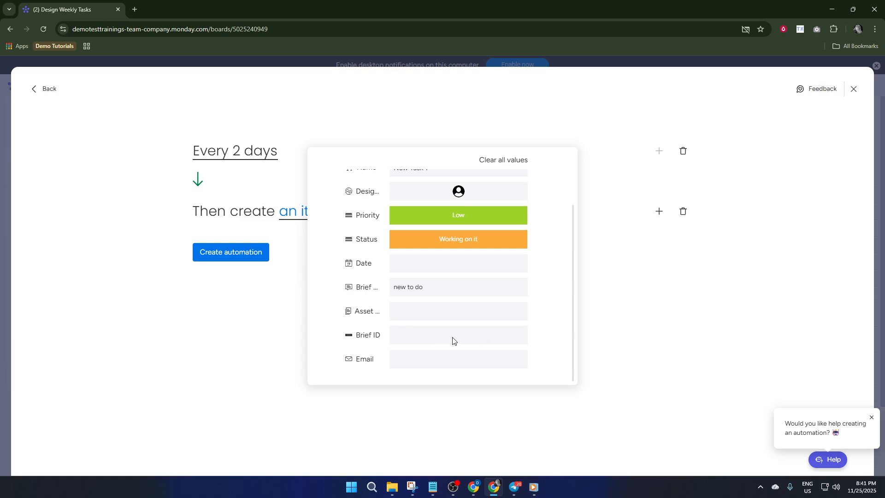
# Fill in the email address for the automated item, leaving the display text empty.
pyautogui.click(432, 361)
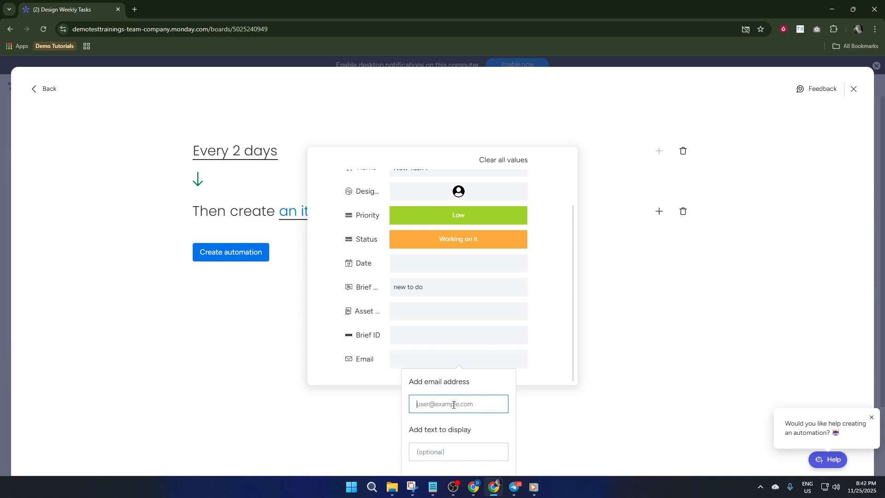
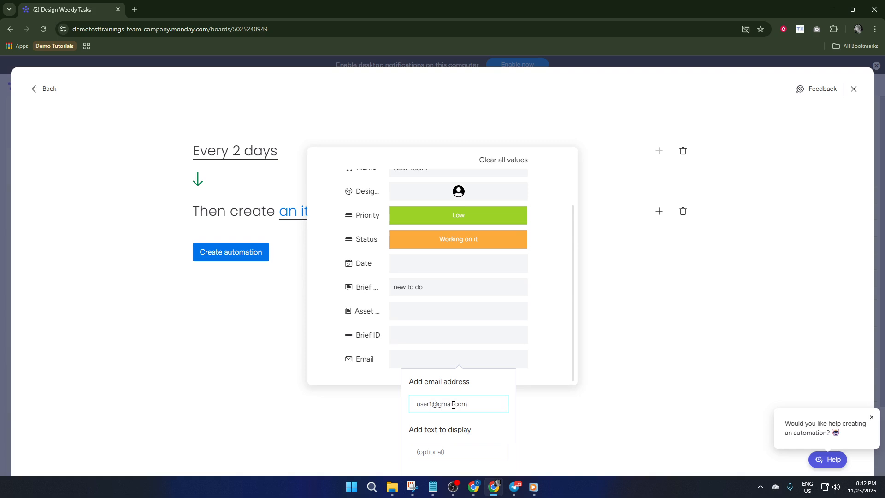
pyautogui.click(538, 382)
# Review the automated item's field values and available status labels, and close the item settings.
pyautogui.scroll(1, 481, 333)
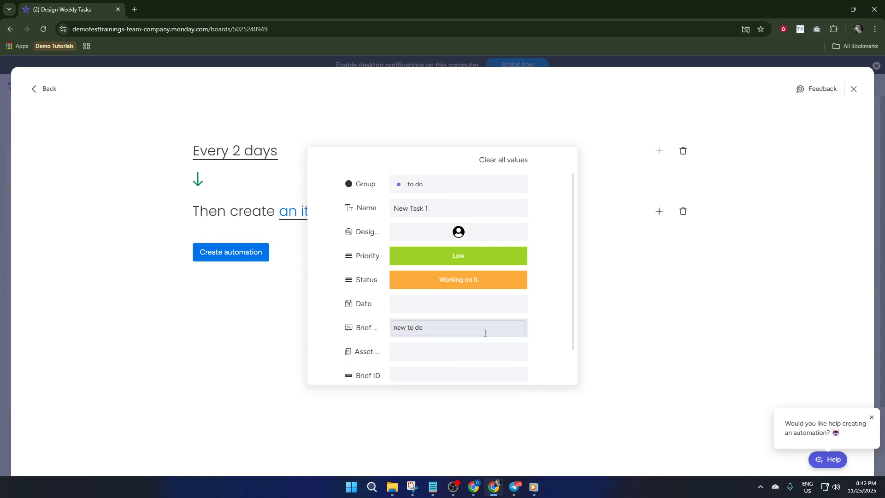
pyautogui.click(467, 281)
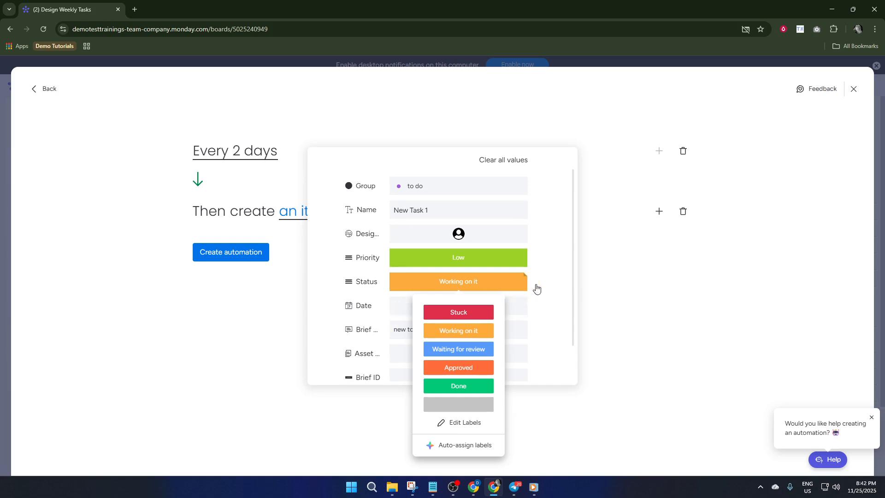
pyautogui.click(565, 282)
pyautogui.scroll(-2, 466, 349)
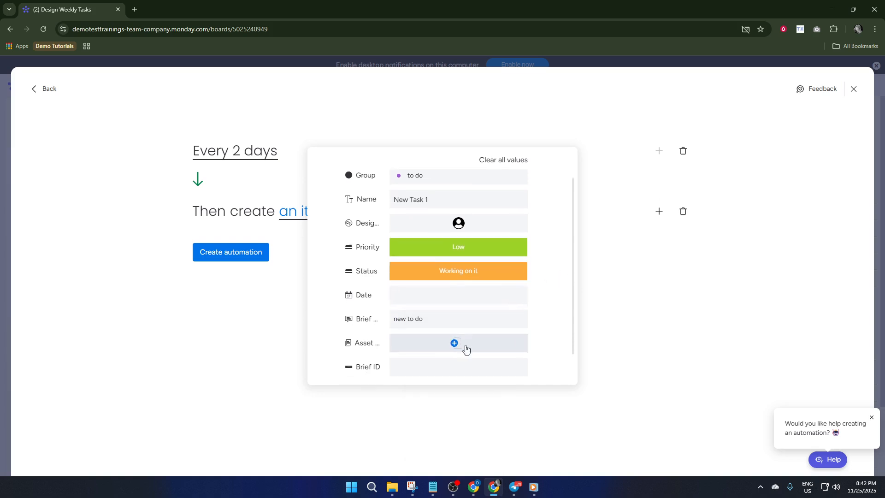
pyautogui.click(293, 276)
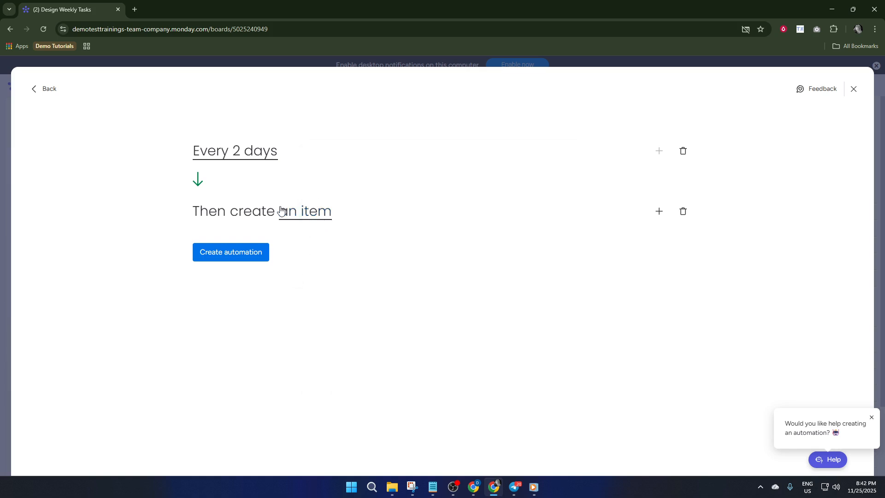